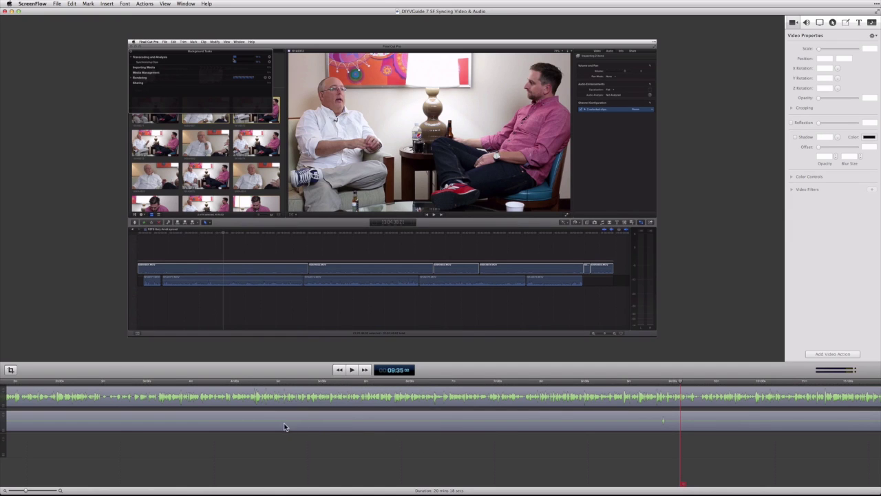
# Scrub through the project to the 2:10 mark of the screen recording.
pyautogui.moveTo(37, 490); pyautogui.dragTo(13, 492)
pyautogui.scroll(5, 13, 426)
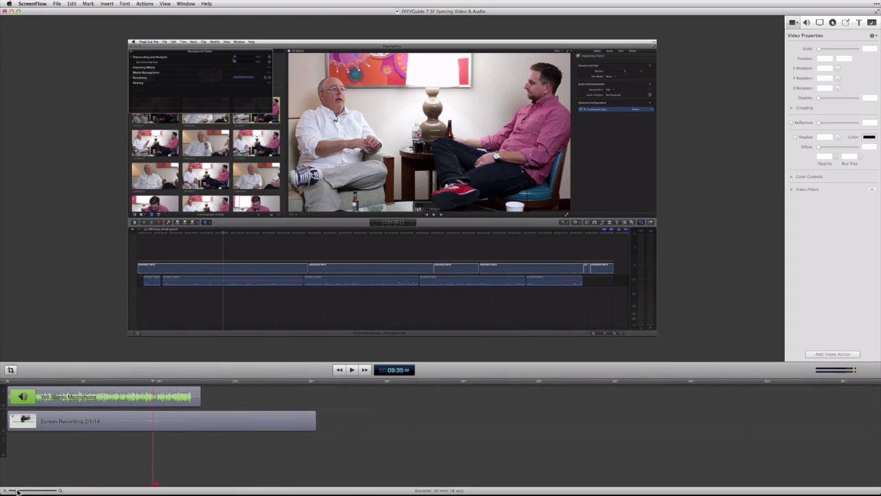
pyautogui.scroll(-1, 13, 427)
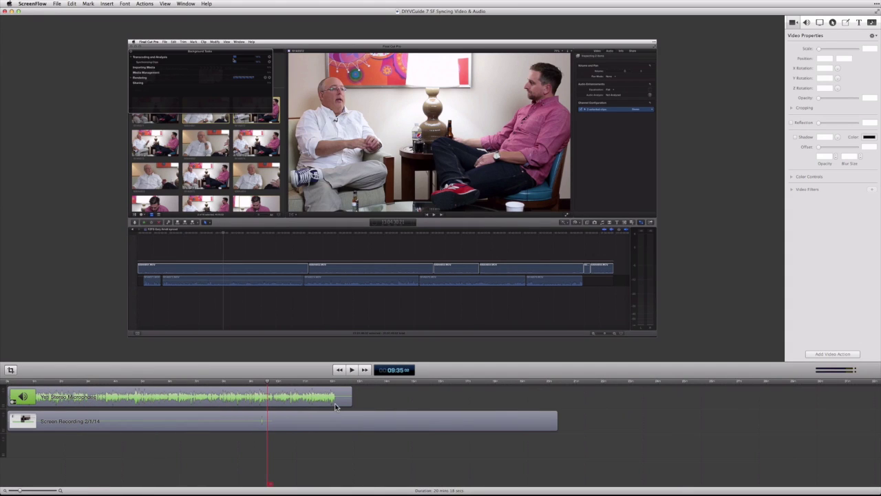
pyautogui.moveTo(124, 381); pyautogui.dragTo(179, 385)
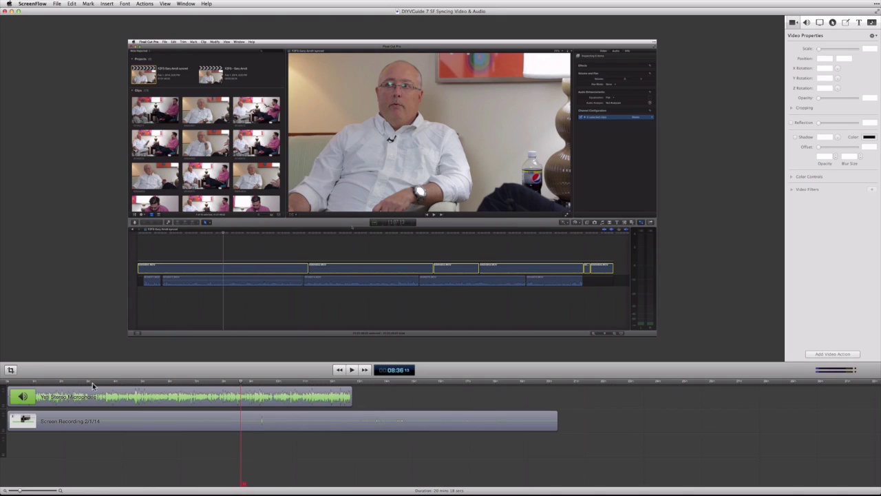
pyautogui.moveTo(93, 385); pyautogui.dragTo(67, 385)
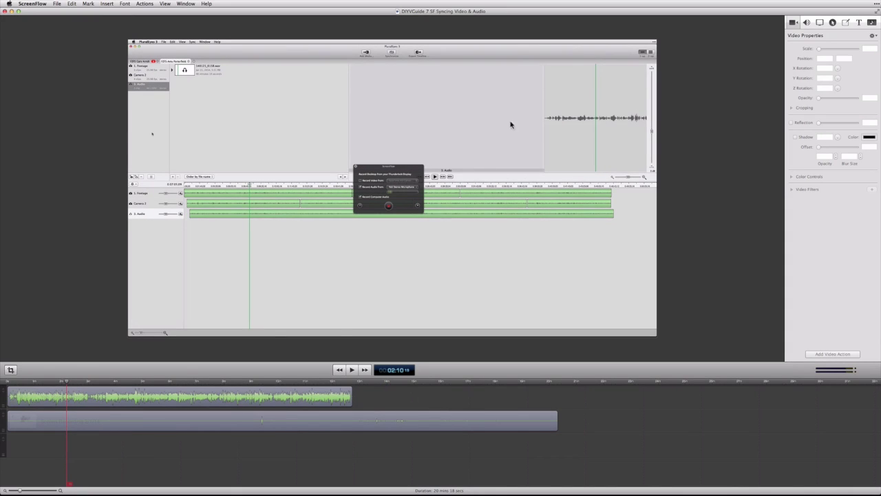
# Tilt the screen recording clip 6° about X and -30° about Y, and scale it down to 34%.
pyautogui.click(80, 417)
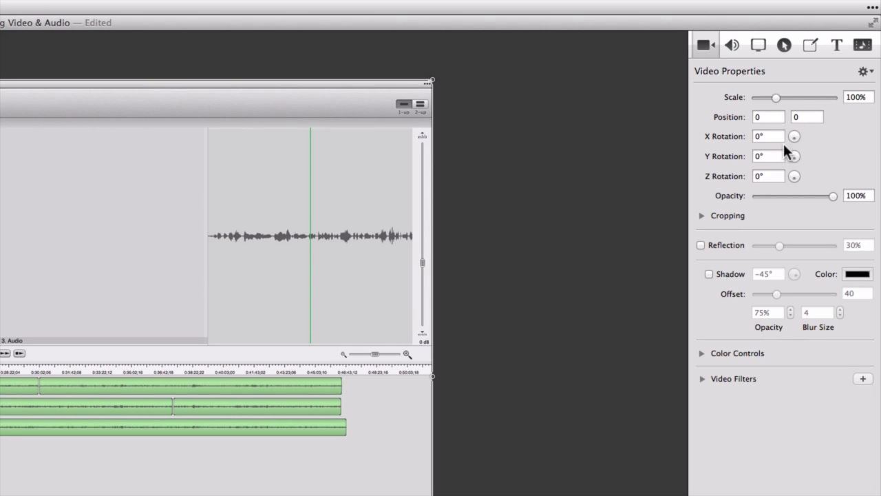
pyautogui.moveTo(793, 137); pyautogui.dragTo(795, 158)
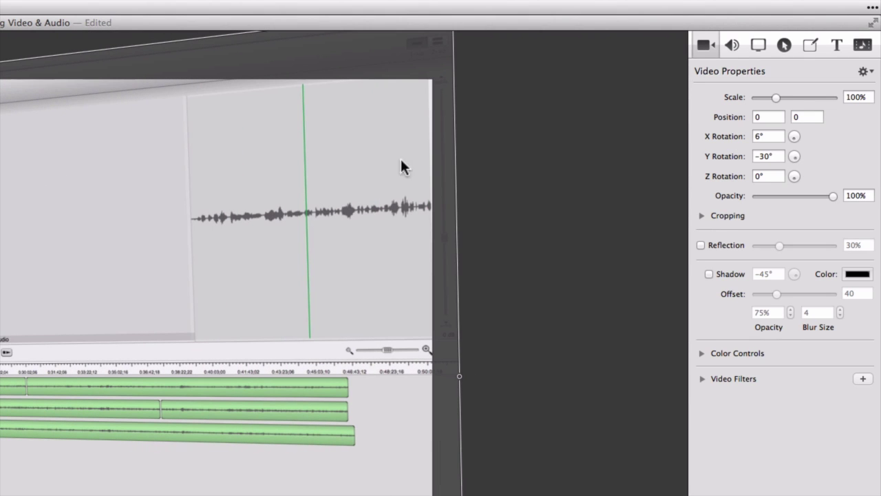
pyautogui.moveTo(777, 99); pyautogui.dragTo(763, 98)
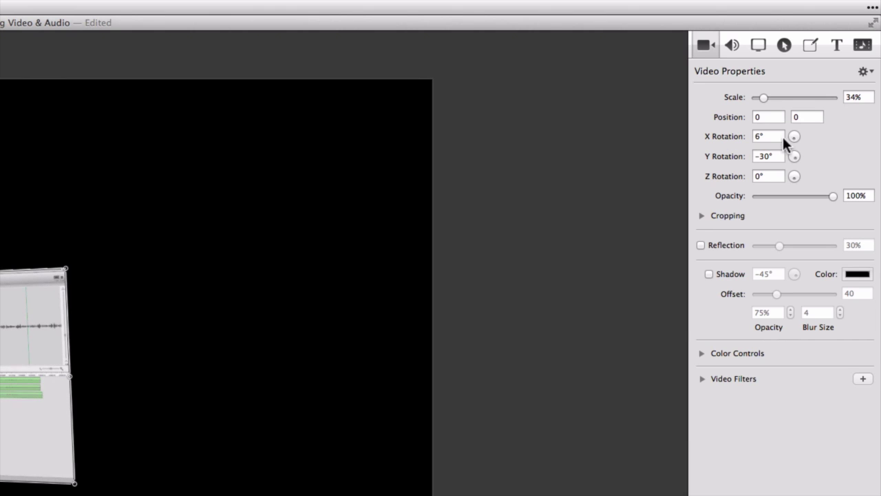
# Set the clip's X rotation to 0° and reposition it in the lower right of the canvas, at about 554, -188.
pyautogui.click(756, 136)
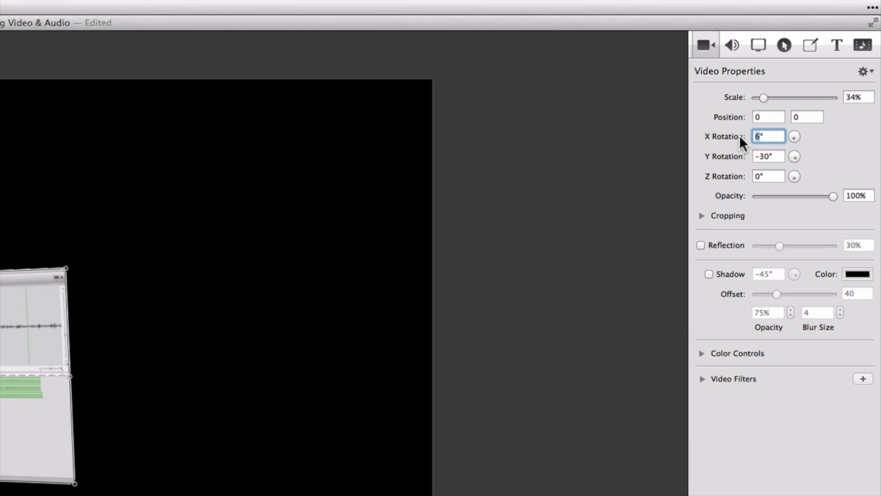
pyautogui.write('0')
pyautogui.press('Return')
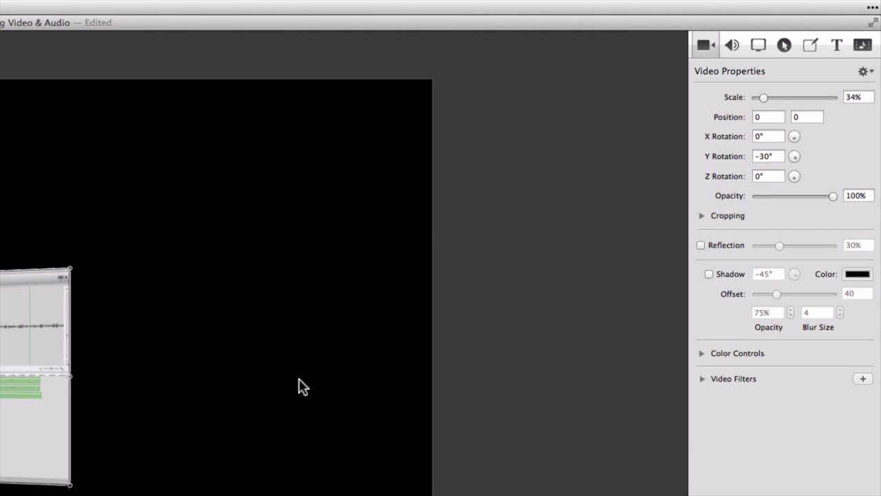
pyautogui.moveTo(27, 364); pyautogui.dragTo(251, 441)
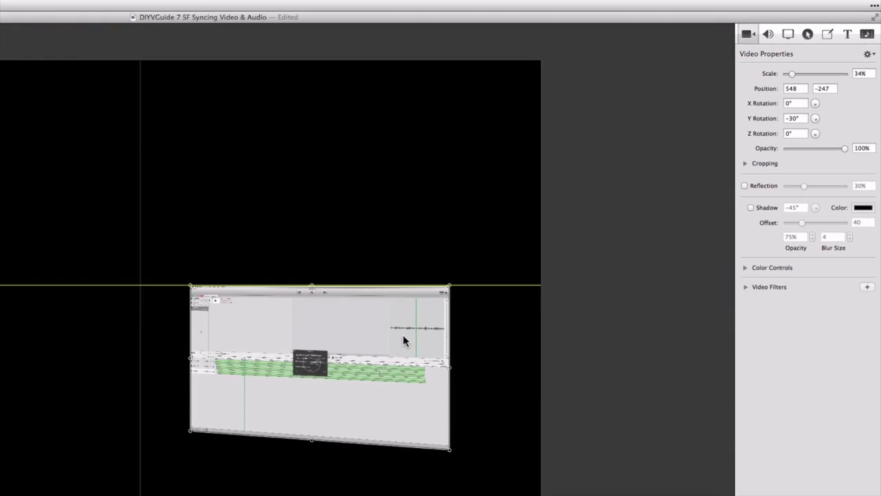
pyautogui.moveTo(393, 343); pyautogui.dragTo(396, 318)
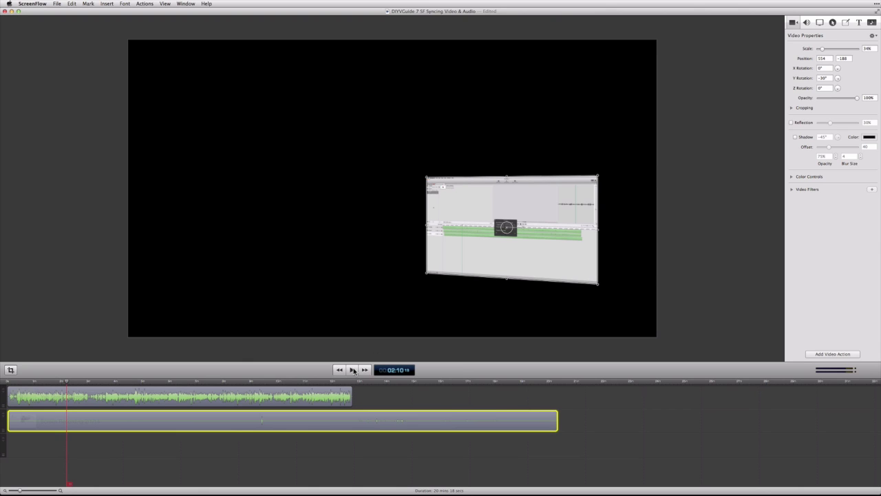
# Mute the system sound and play the project from several points to preview the tilted clip, pausing near 8:11.
pyautogui.press('XF86AudioLowerVolume')
pyautogui.press('XF86AudioLowerVolume')
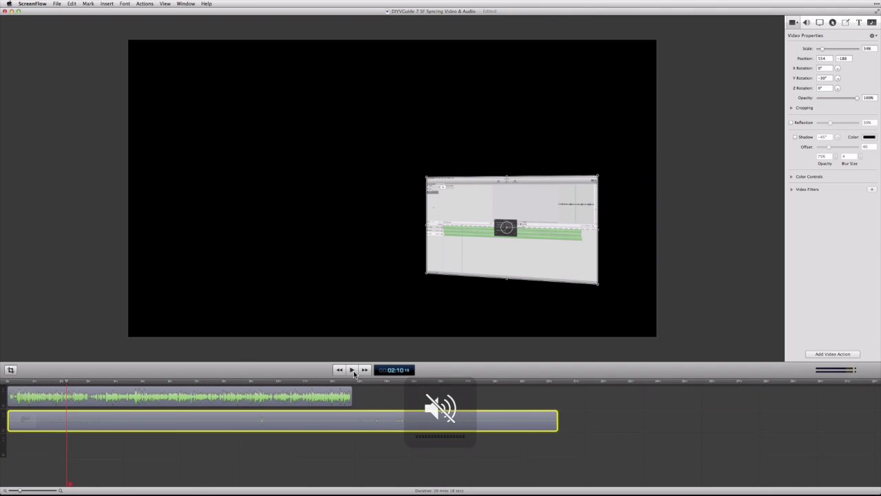
pyautogui.click(353, 371)
pyautogui.click(256, 381)
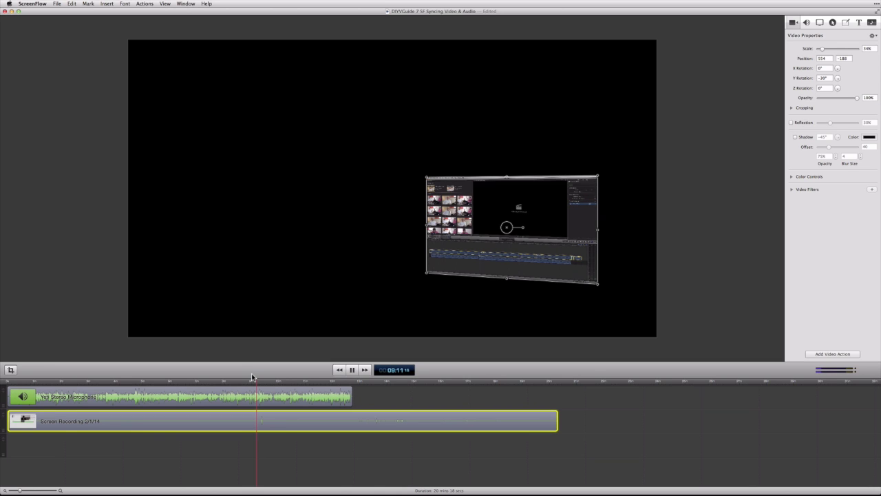
pyautogui.click(283, 380)
pyautogui.click(301, 381)
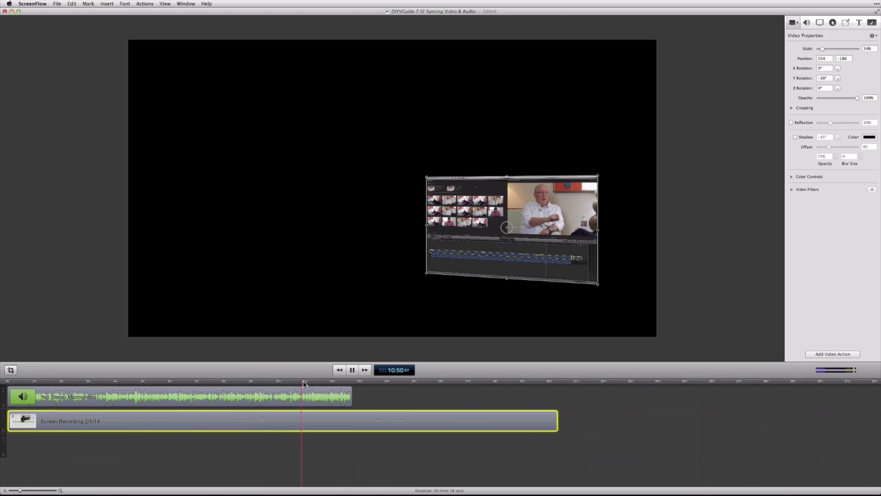
pyautogui.press('space')
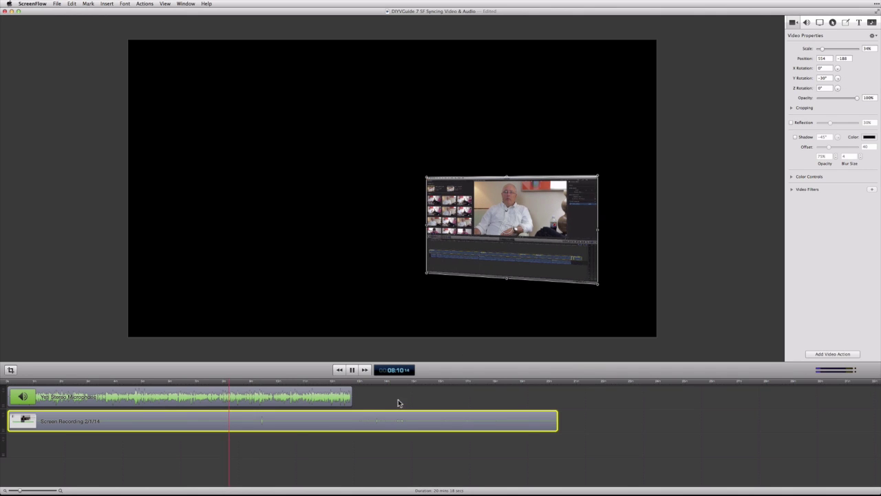
pyautogui.click(351, 369)
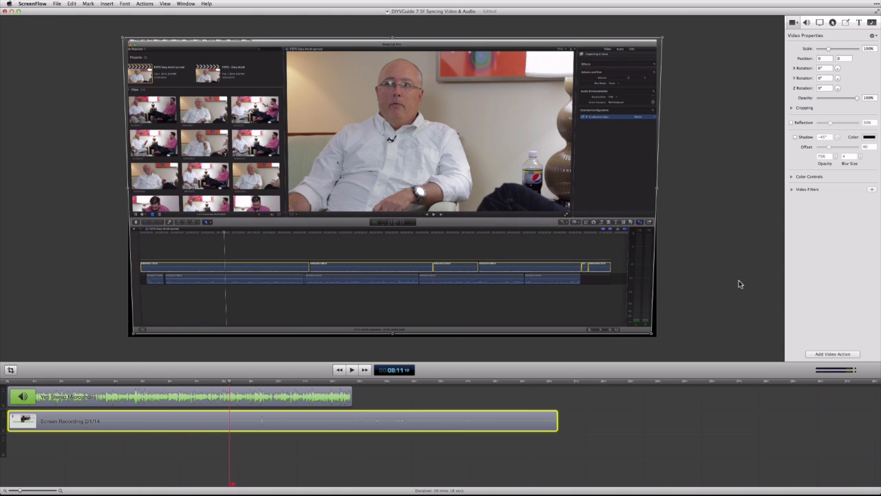
# Show the audio properties of the Yeti Stereo Microphone clip.
pyautogui.click(732, 261)
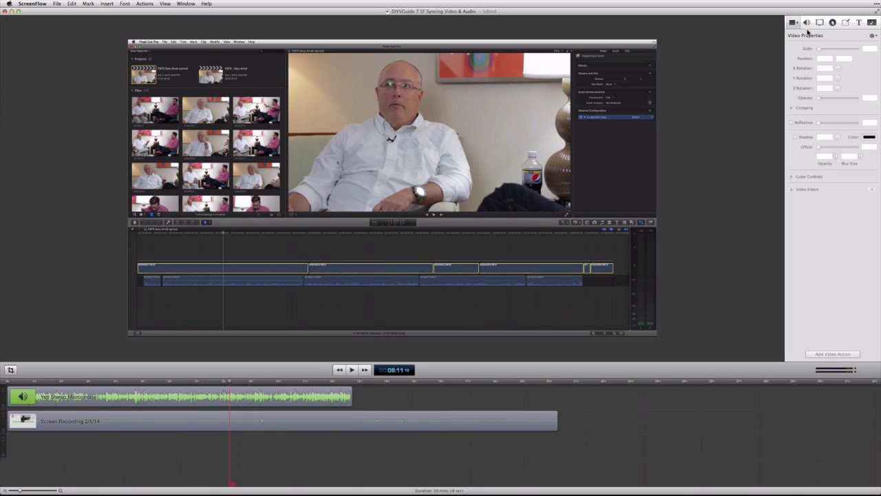
pyautogui.click(807, 22)
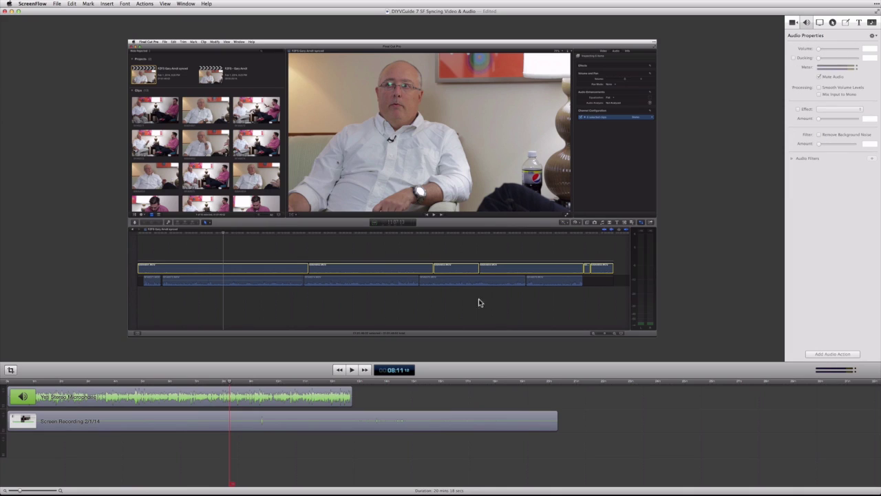
pyautogui.click(320, 405)
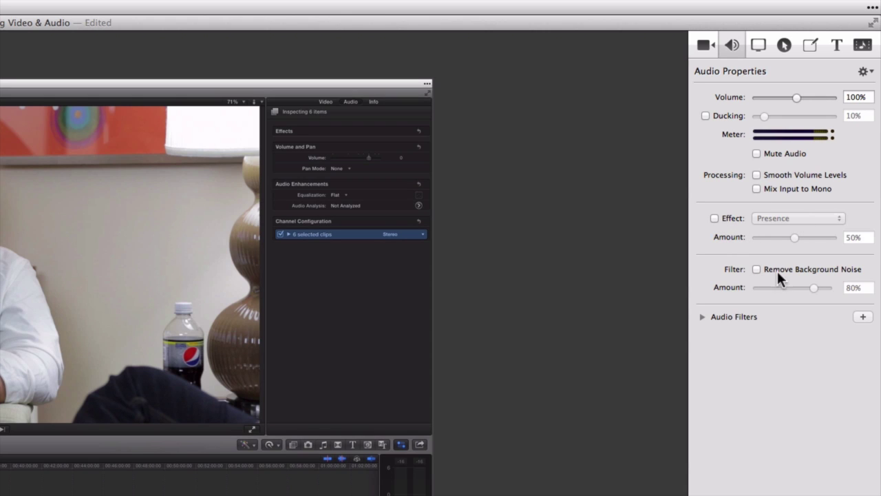
# Look through the audio filters available for the microphone clip and close the list without adding one.
pyautogui.click(702, 316)
pyautogui.click(860, 317)
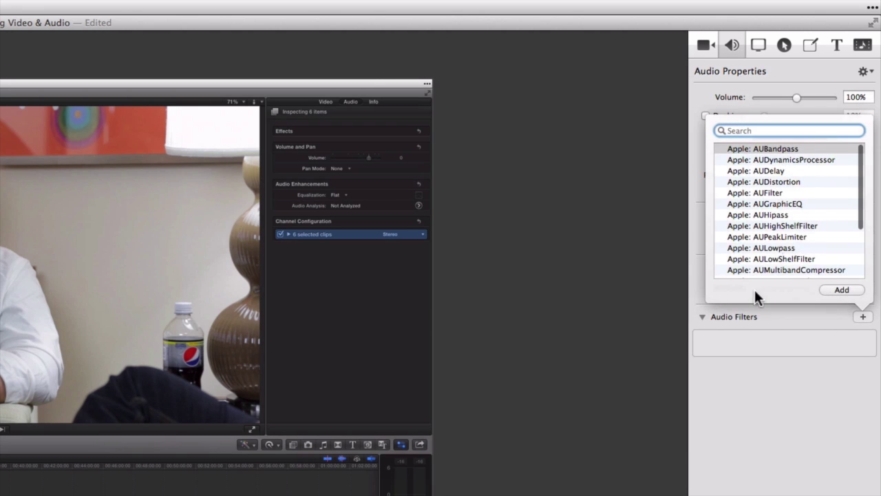
pyautogui.scroll(-3, 786, 227)
pyautogui.scroll(4, 788, 227)
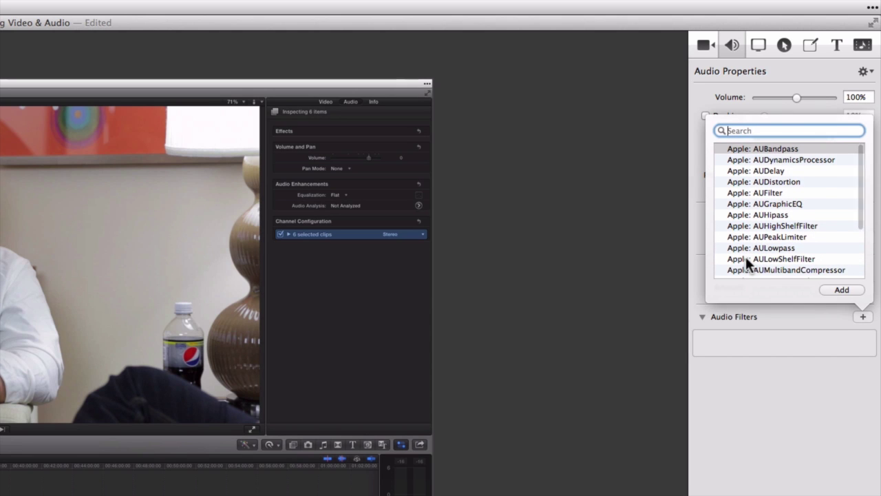
pyautogui.scroll(-3, 771, 258)
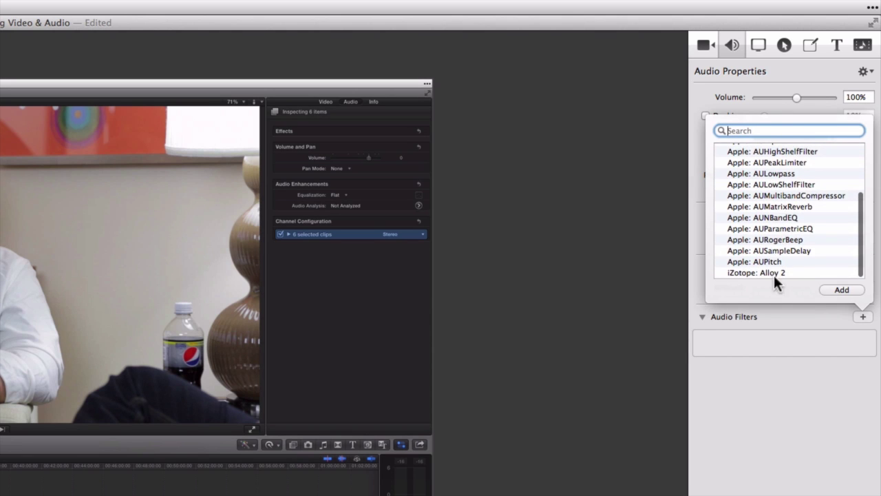
pyautogui.click(770, 337)
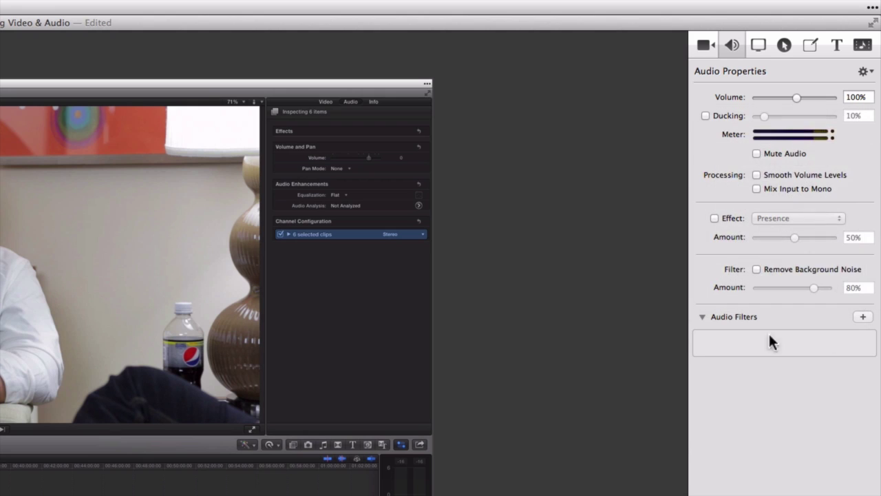
# Try a pointer zoom of 500% on the screen recording and return it to 100%.
pyautogui.click(758, 45)
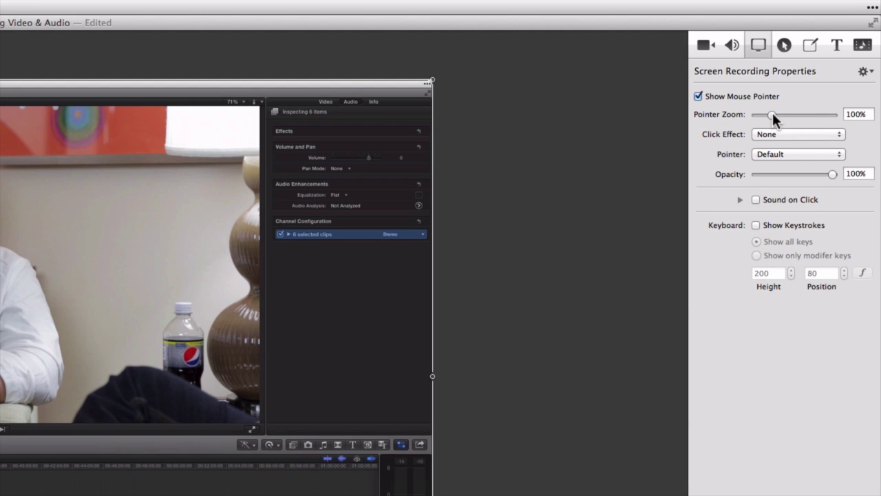
pyautogui.moveTo(772, 113); pyautogui.dragTo(840, 111)
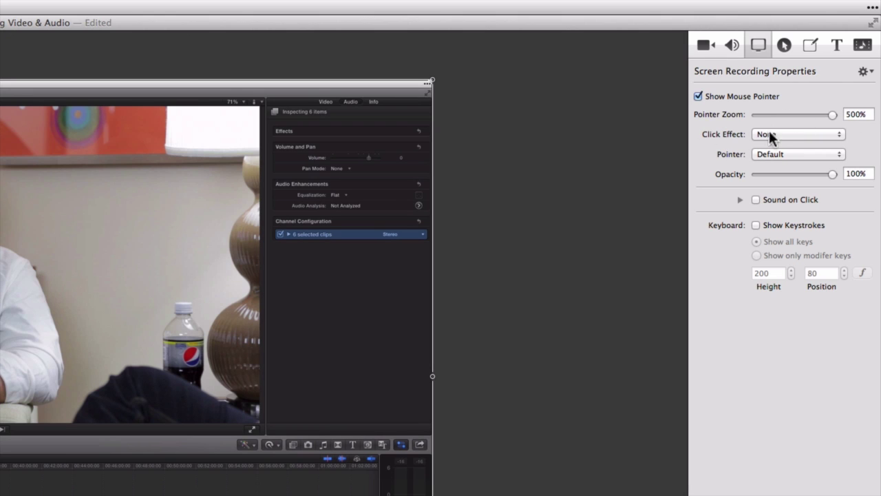
pyautogui.moveTo(833, 114); pyautogui.dragTo(774, 120)
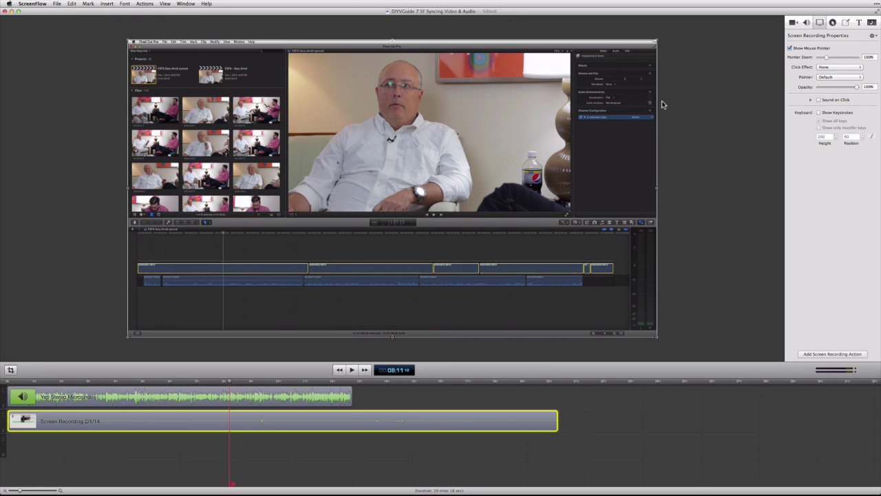
# Set the screen recording's click effect to Radar and preview the mouse clicks just after the 5-minute mark.
pyautogui.click(853, 67)
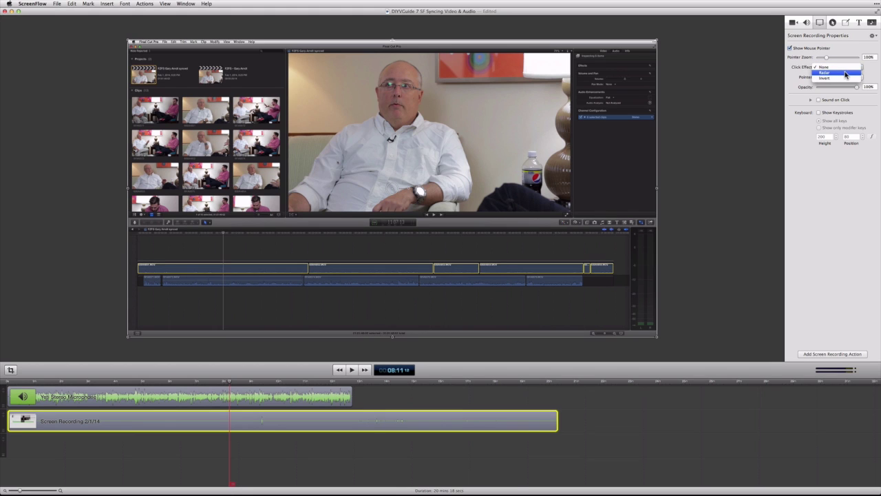
pyautogui.click(845, 73)
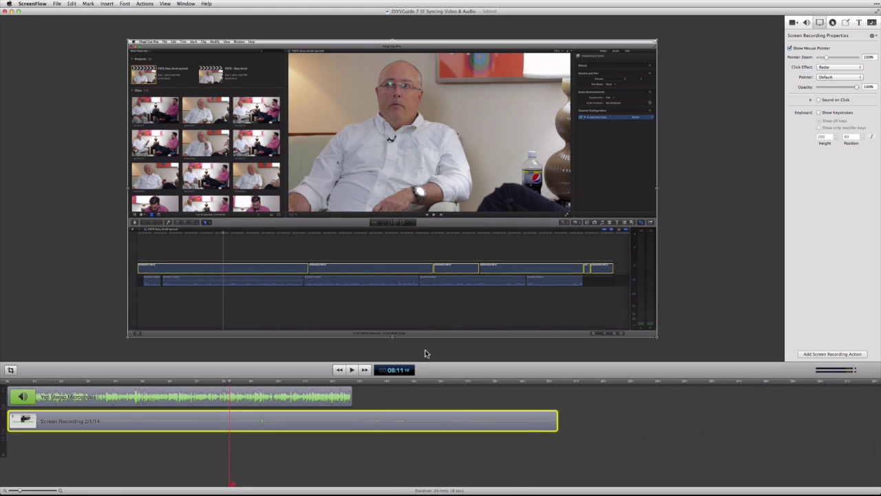
pyautogui.click(352, 371)
pyautogui.click(248, 383)
pyautogui.click(134, 383)
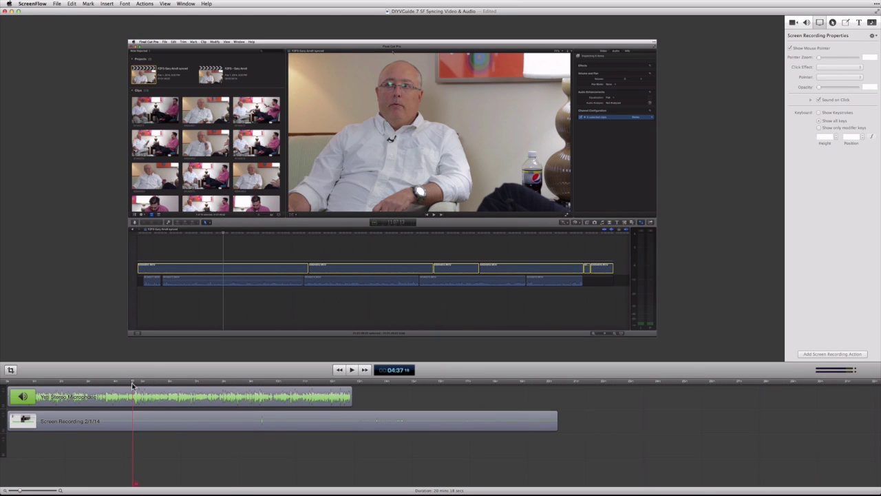
pyautogui.click(145, 384)
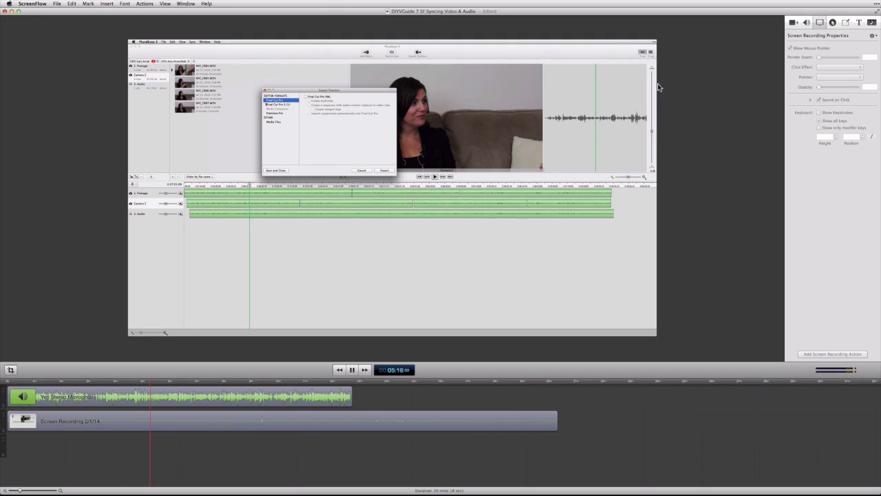
# Change the screen recording's click effect to Invert and replay the same section to preview it.
pyautogui.click(284, 417)
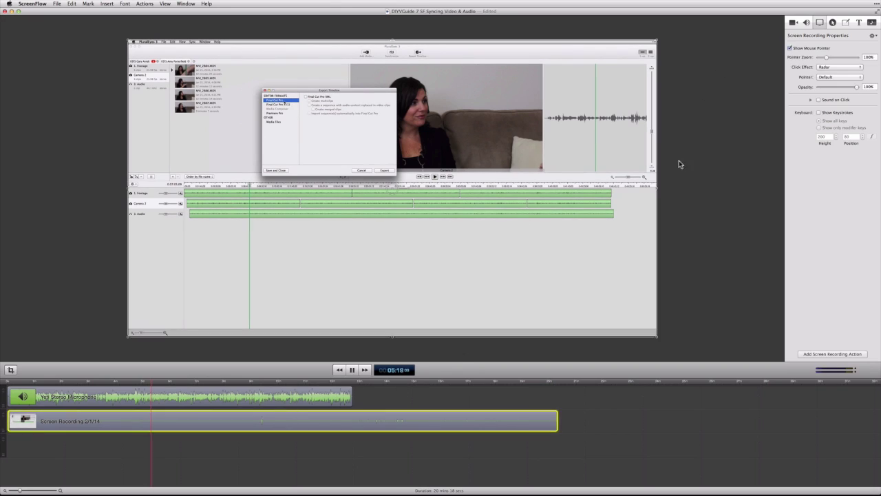
pyautogui.click(829, 68)
pyautogui.click(827, 73)
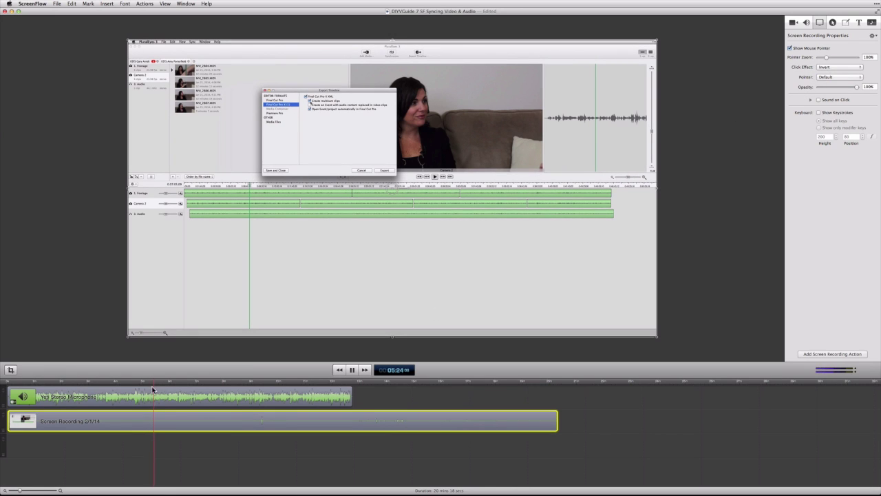
pyautogui.moveTo(153, 380); pyautogui.dragTo(149, 384)
pyautogui.press('space')
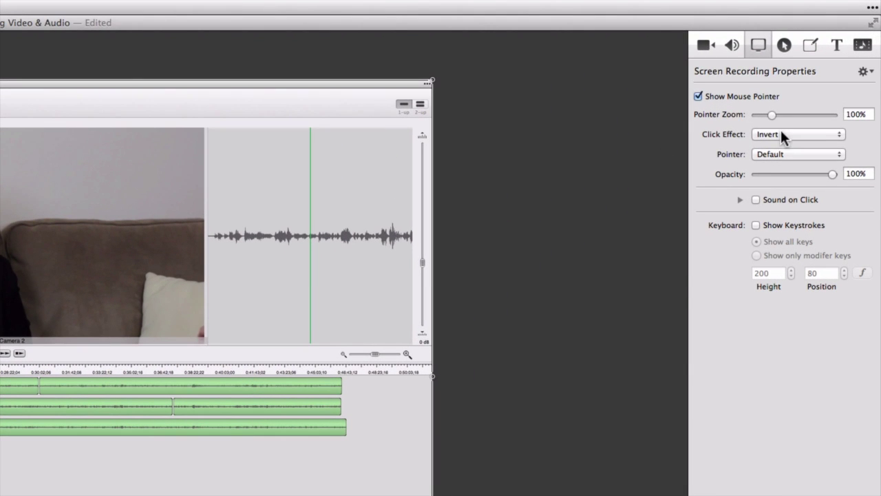
# Set the screen recording's click effect to None.
pyautogui.click(831, 67)
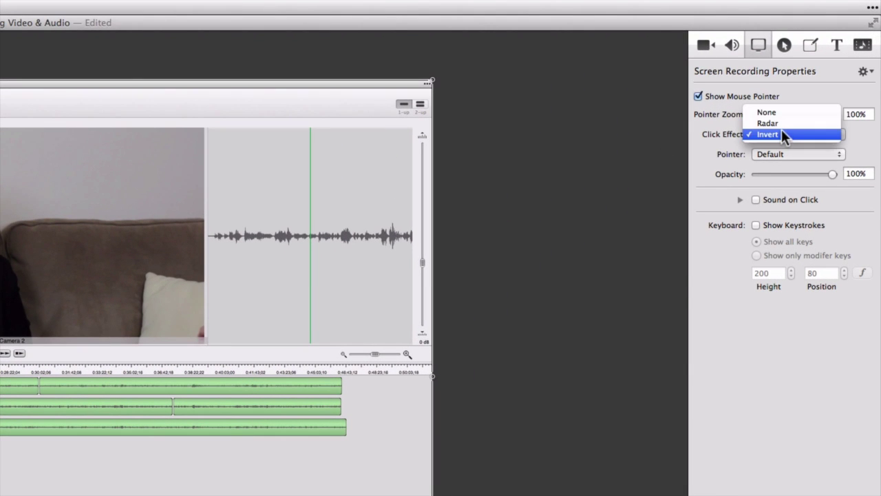
pyautogui.click(786, 112)
# Try the Circle - Light and Circle - Dark pointers on the screen recording, restore Default, and look at the custom image option.
pyautogui.click(773, 154)
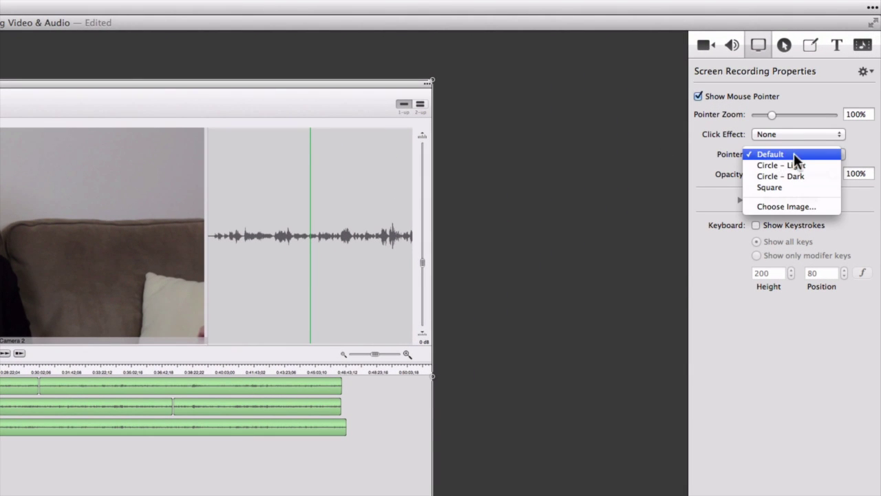
pyautogui.click(806, 165)
pyautogui.click(782, 155)
pyautogui.click(782, 164)
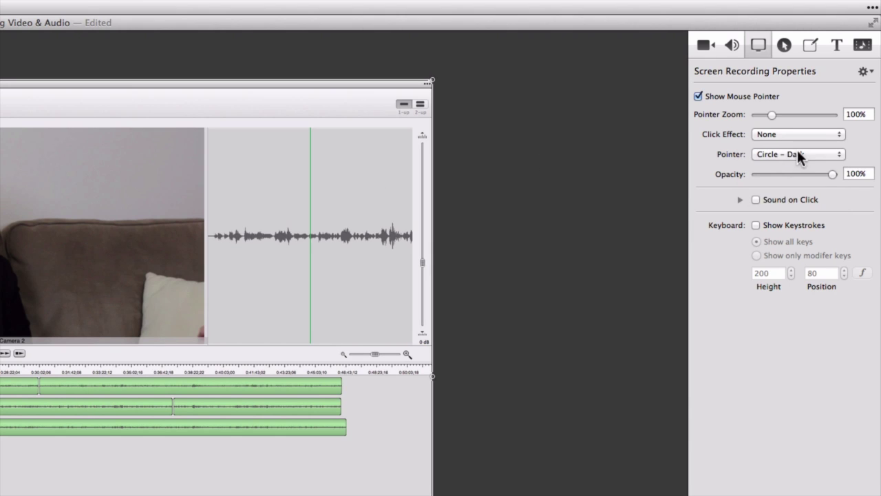
pyautogui.click(797, 152)
pyautogui.click(758, 135)
pyautogui.click(798, 155)
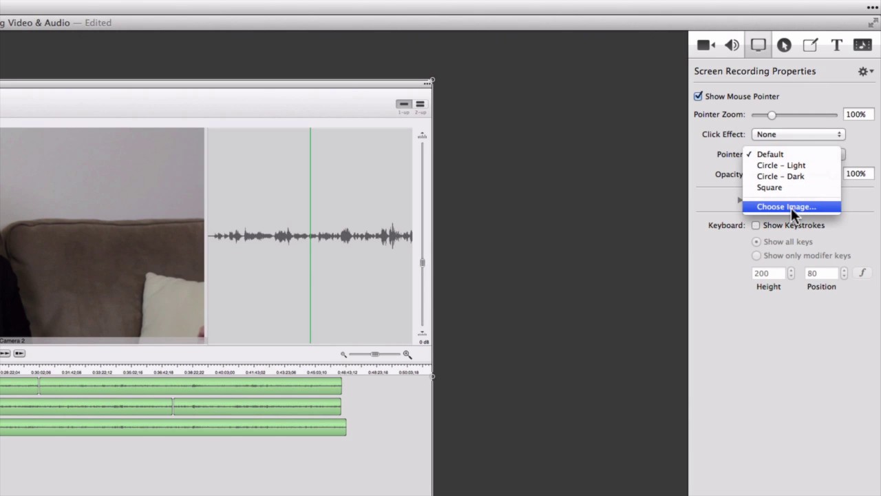
pyautogui.click(704, 152)
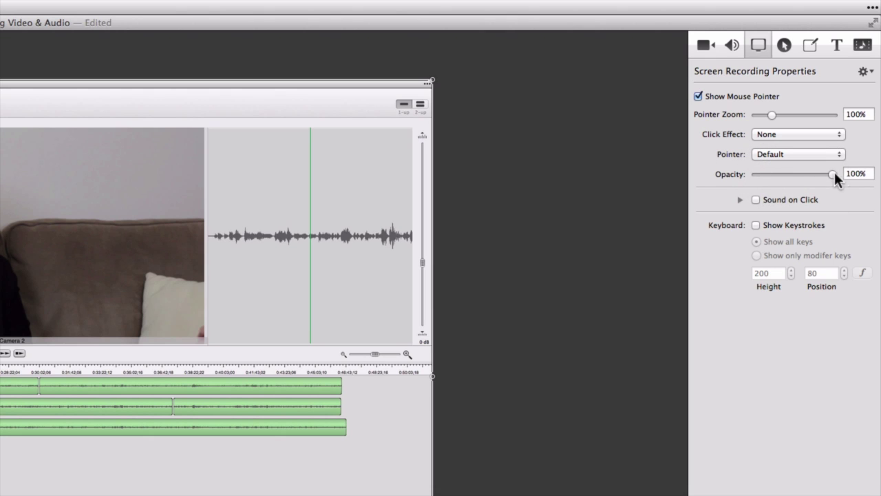
# Turn on keystroke display for the screen recording with all keys shown, and view the callout properties.
pyautogui.click(756, 225)
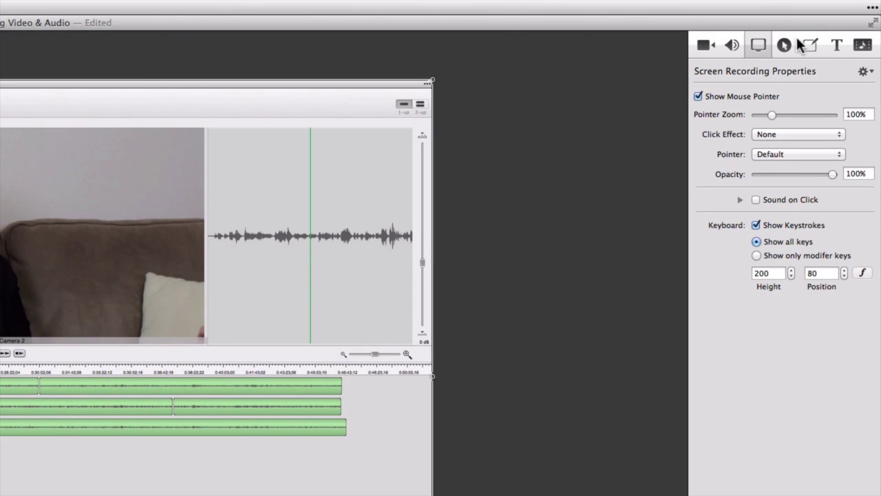
pyautogui.click(784, 44)
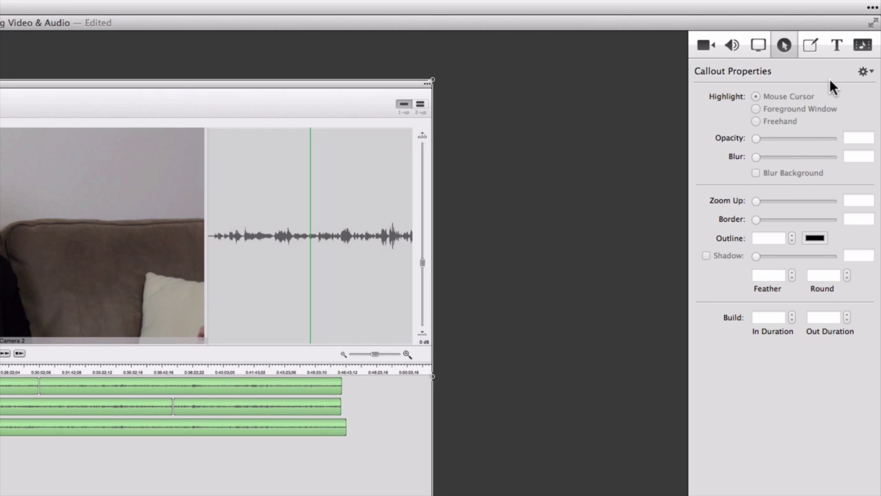
# Draw a blue arrow annotation pointing at the Export button in the recorded export dialog.
pyautogui.click(812, 47)
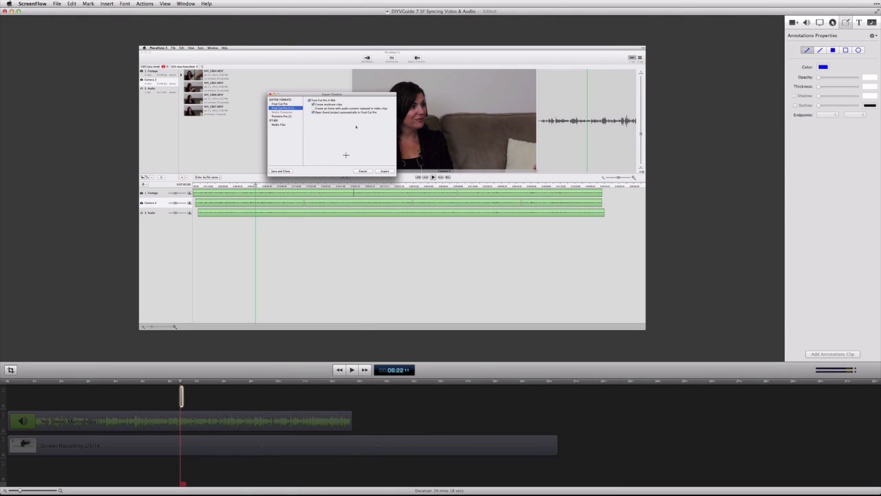
pyautogui.moveTo(334, 150)
pyautogui.mouseDown()
pyautogui.moveTo(448, 213)
pyautogui.moveTo(436, 241)
pyautogui.moveTo(403, 172)
pyautogui.moveTo(375, 166)
pyautogui.mouseUp()
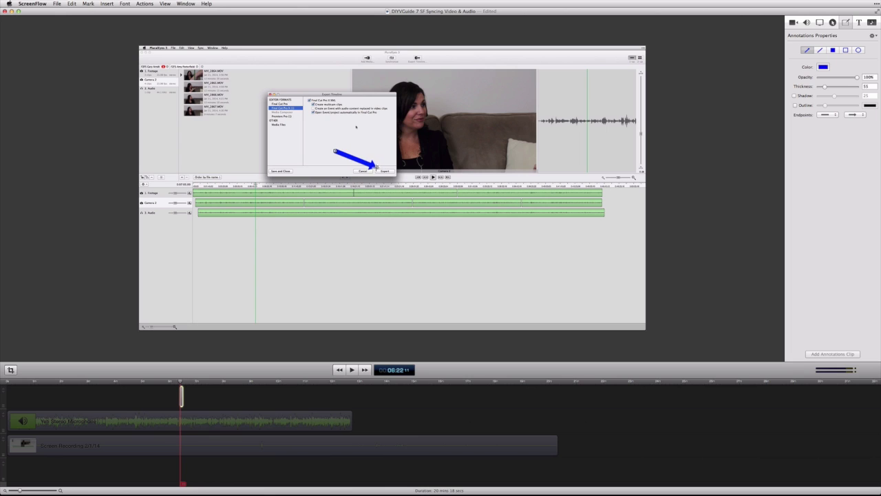
pyautogui.click(461, 271)
# Draw a blue outlined rectangle annotation over the beginning of the audio waveform in the recording.
pyautogui.click(834, 50)
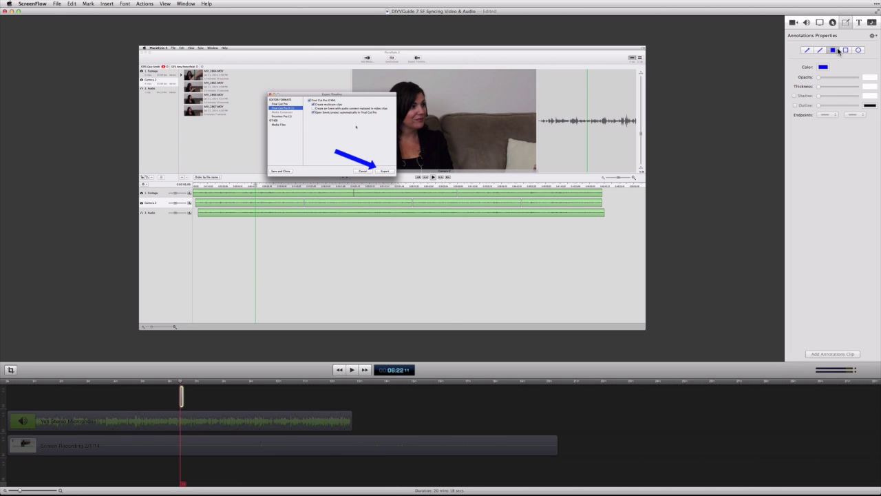
pyautogui.click(842, 52)
pyautogui.moveTo(557, 106); pyautogui.dragTo(597, 159)
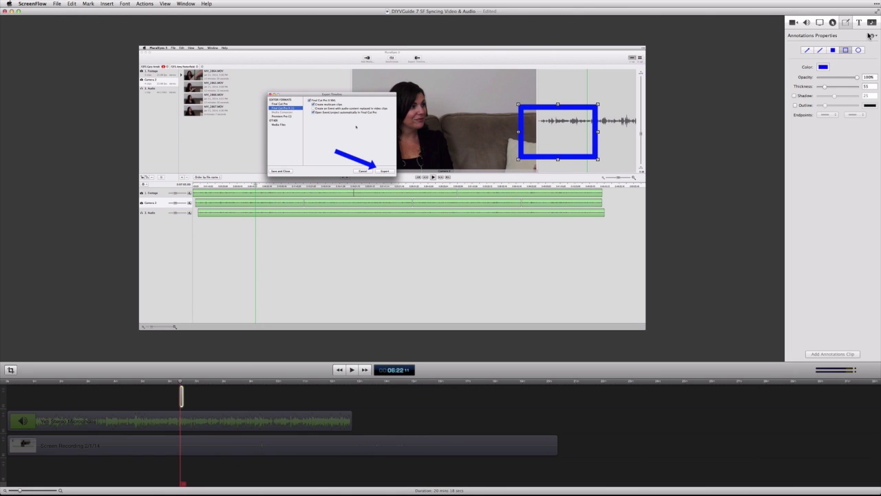
# Add a text box with the default wording and place it inside the blue rectangle.
pyautogui.click(858, 23)
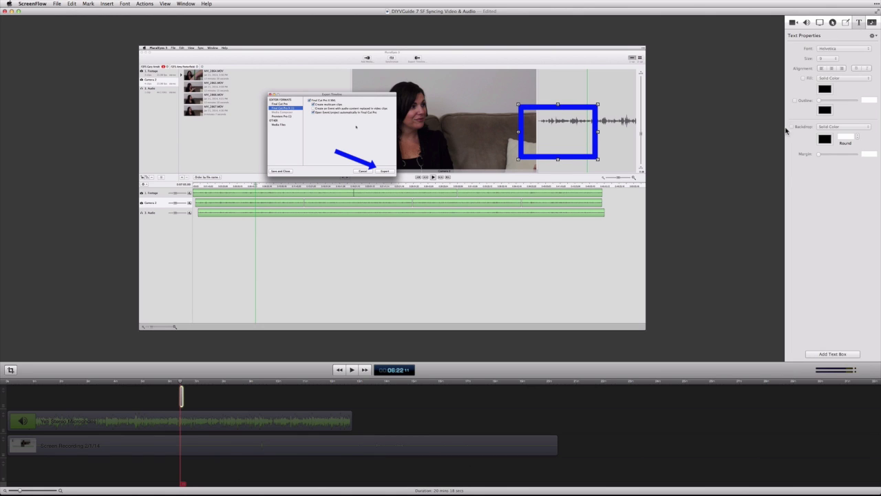
pyautogui.click(831, 354)
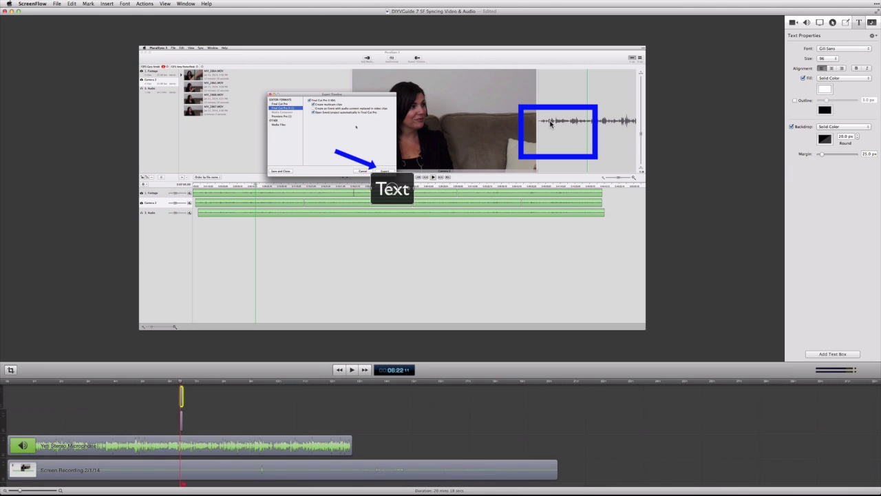
pyautogui.moveTo(386, 195); pyautogui.dragTo(558, 136)
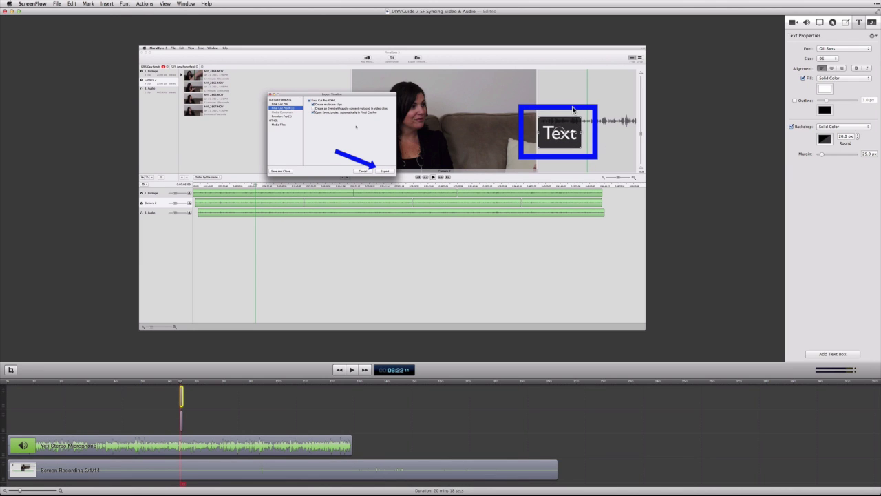
# Undo the text box, the rectangle and the arrow on the canvas.
pyautogui.press('super+z')
pyautogui.press('super+z')
pyautogui.press('super+z')
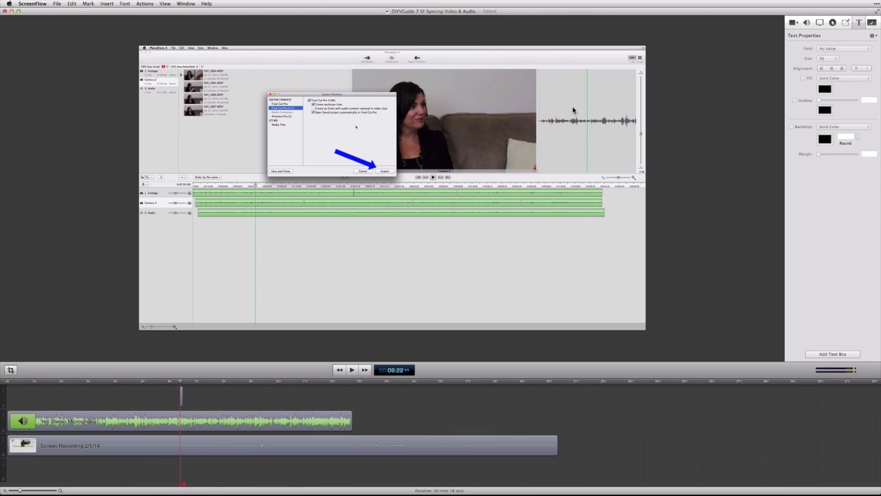
pyautogui.press('super+z')
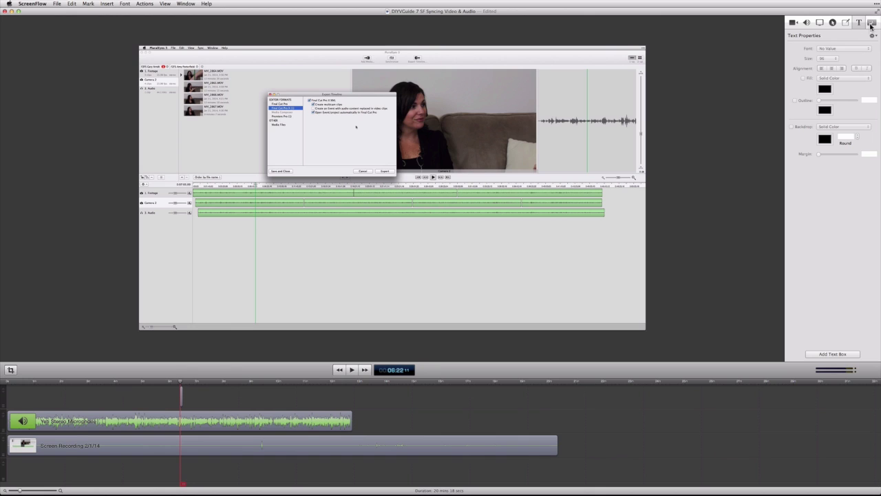
# View the project's media library, bring up the Add Media dialog and dismiss it without importing anything.
pyautogui.click(871, 23)
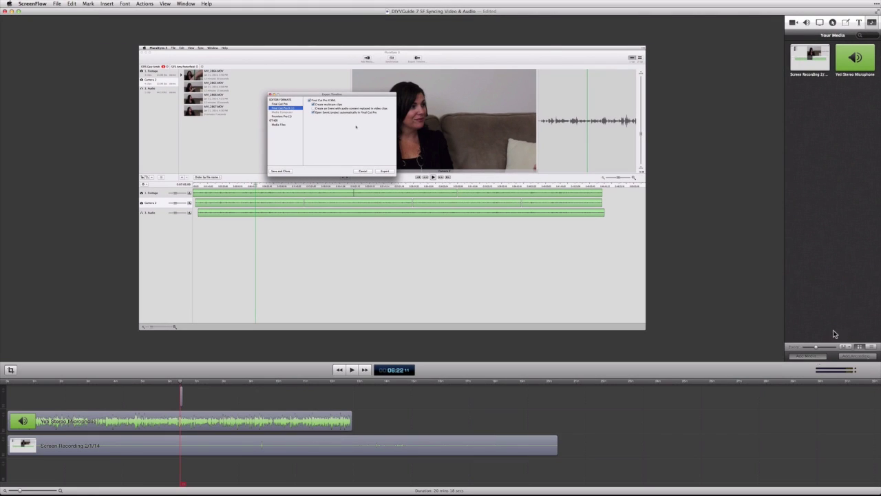
pyautogui.click(809, 356)
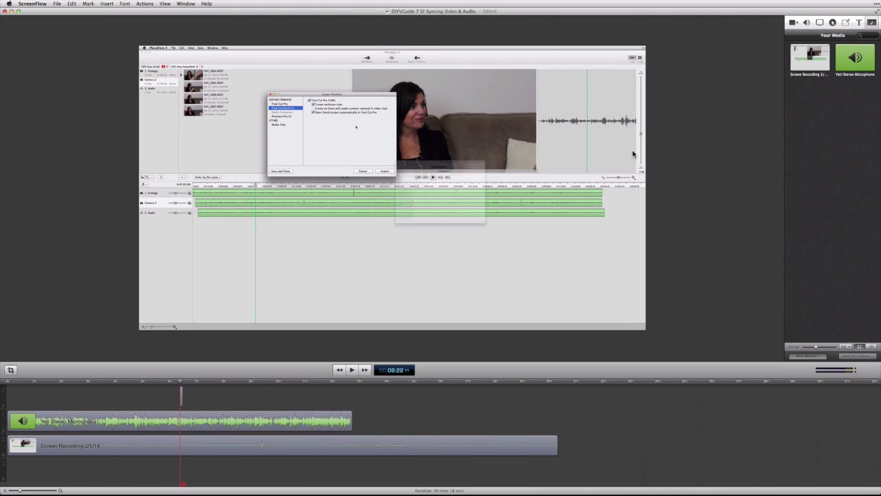
pyautogui.click(569, 309)
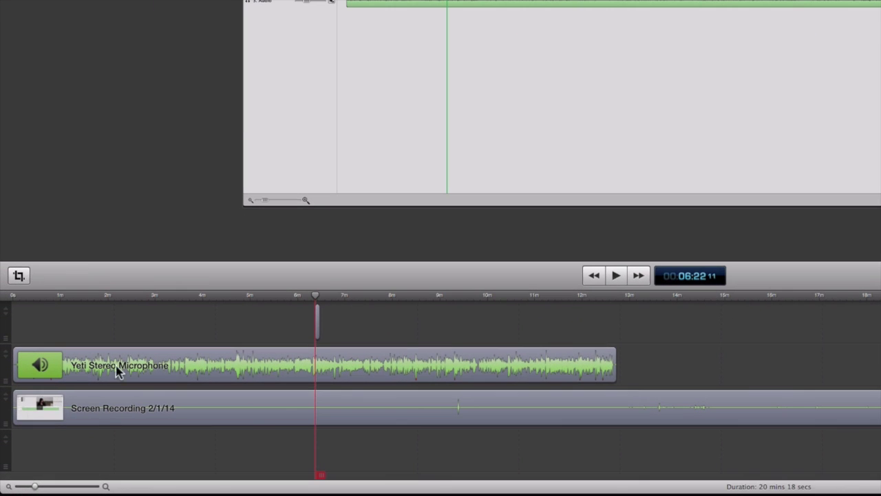
# Select the short annotation clip, and try to extend the end of the Yeti Stereo Microphone clip.
pyautogui.moveTo(34, 485)
pyautogui.mouseDown()
pyautogui.moveTo(55, 485)
pyautogui.moveTo(37, 485)
pyautogui.mouseUp()
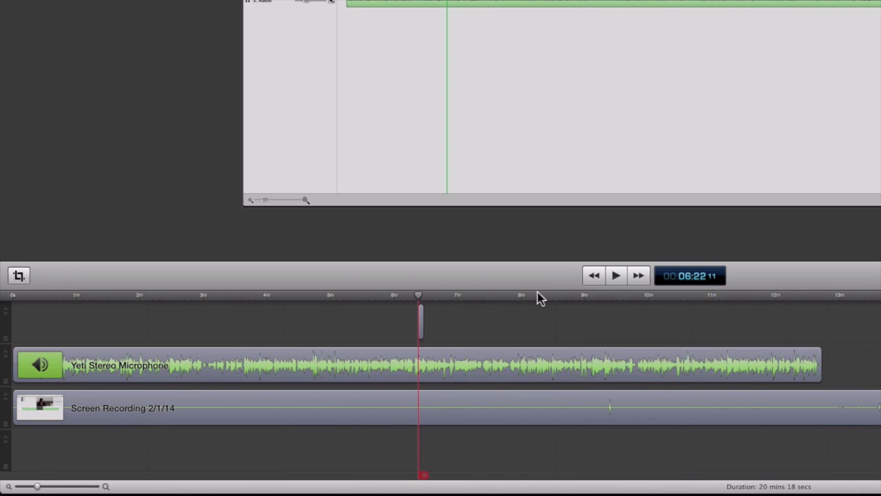
pyautogui.click(426, 325)
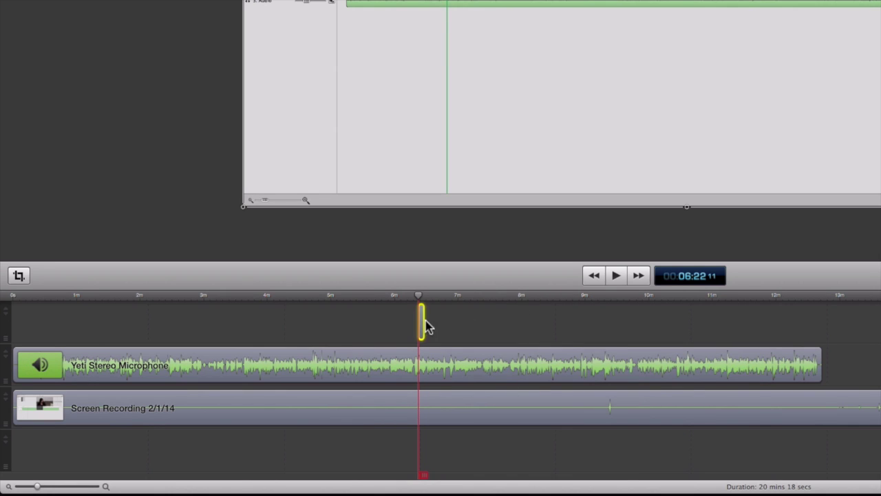
pyautogui.click(765, 360)
pyautogui.moveTo(818, 358); pyautogui.dragTo(855, 371)
# Add a freeze frame to the screen recording clip at about 11:13.
pyautogui.click(642, 298)
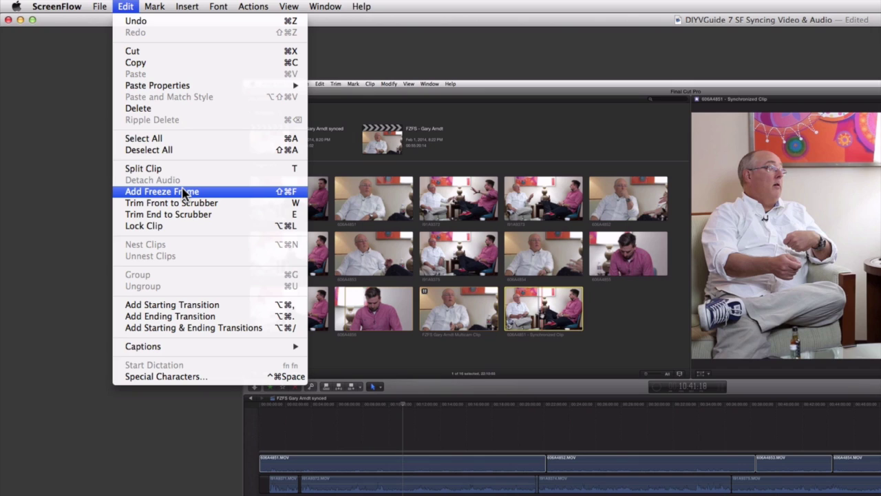
pyautogui.click(183, 194)
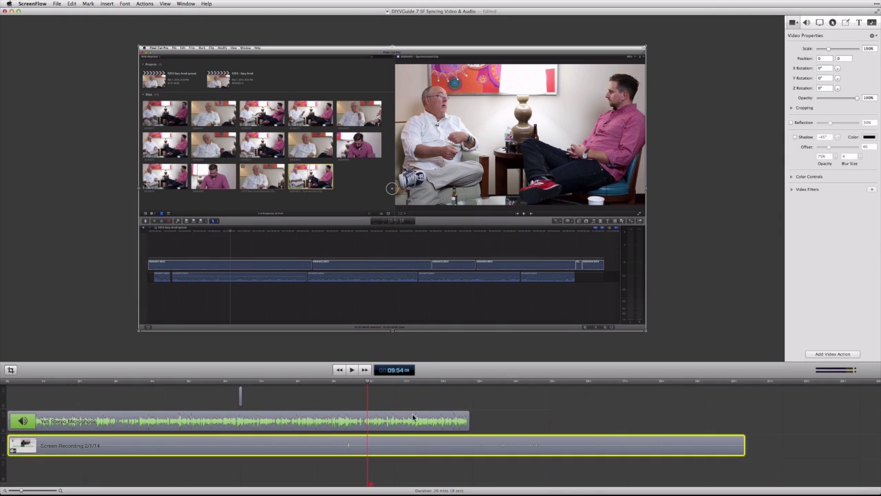
pyautogui.moveTo(399, 384); pyautogui.dragTo(415, 385)
pyautogui.click(415, 447)
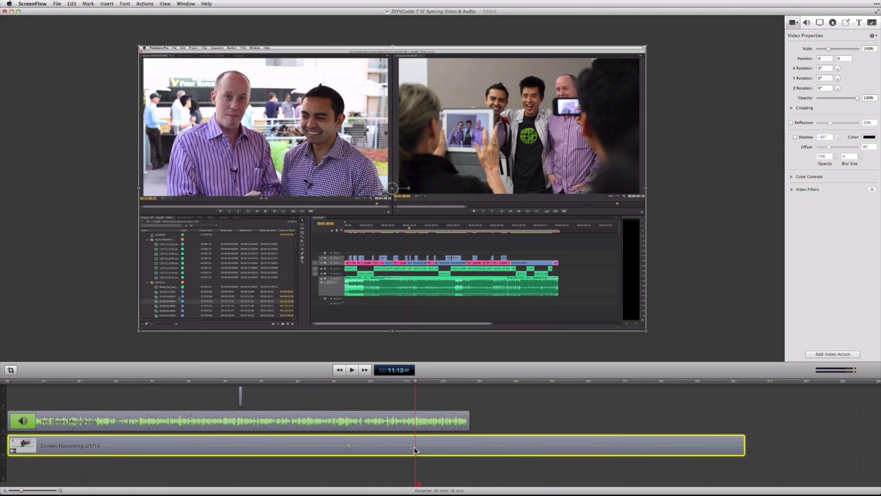
pyautogui.click(101, 3)
pyautogui.moveTo(72, 4)
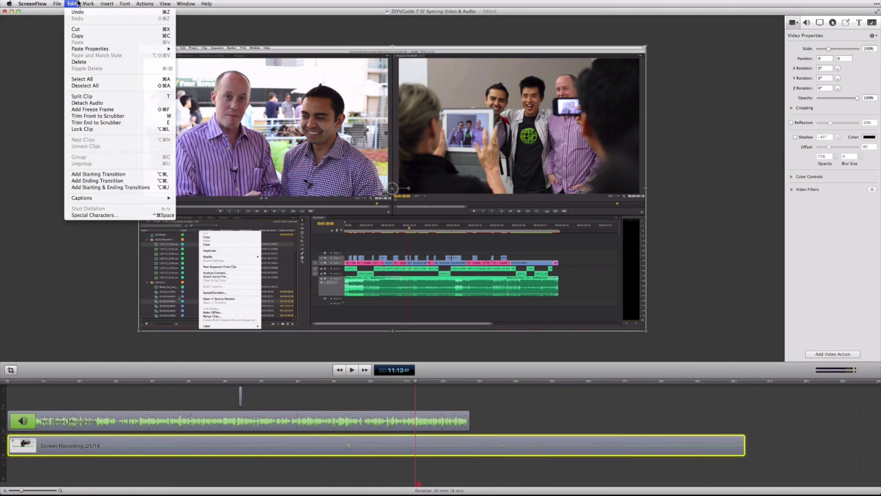
pyautogui.click(81, 109)
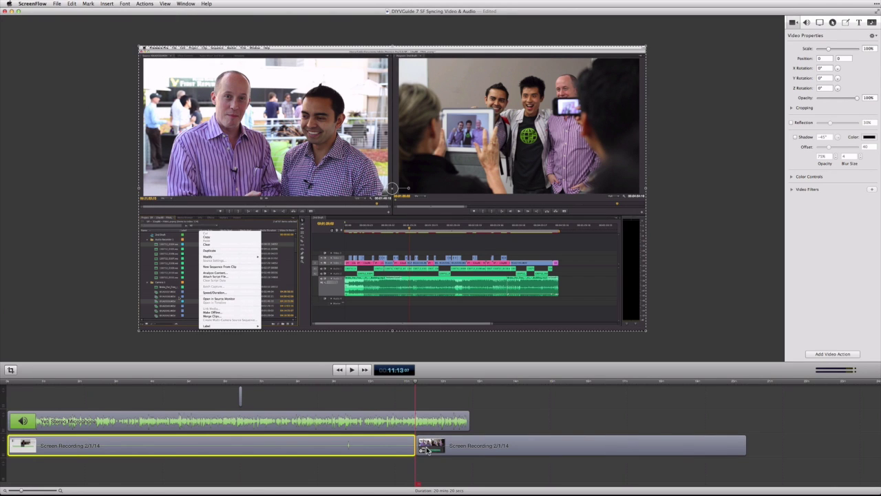
# Move the freeze frame to the track above the microphone audio and close the gap between the two screen recording parts.
pyautogui.click(47, 490)
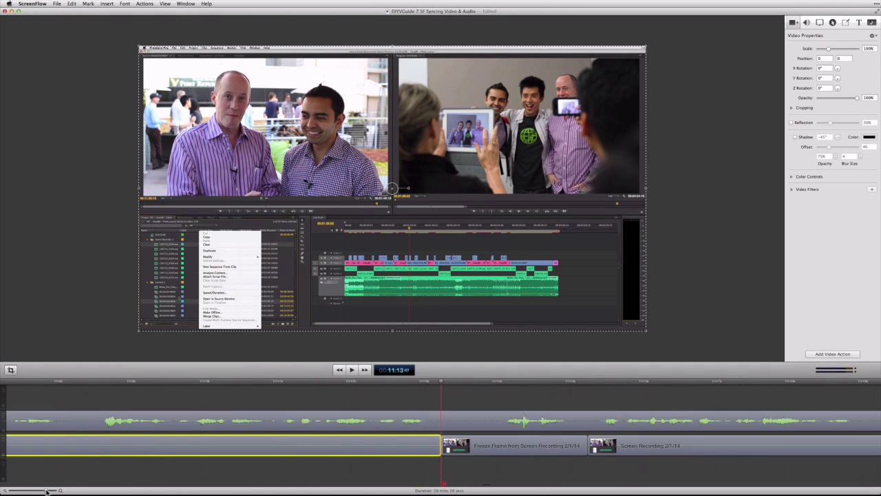
pyautogui.moveTo(49, 491); pyautogui.dragTo(46, 490)
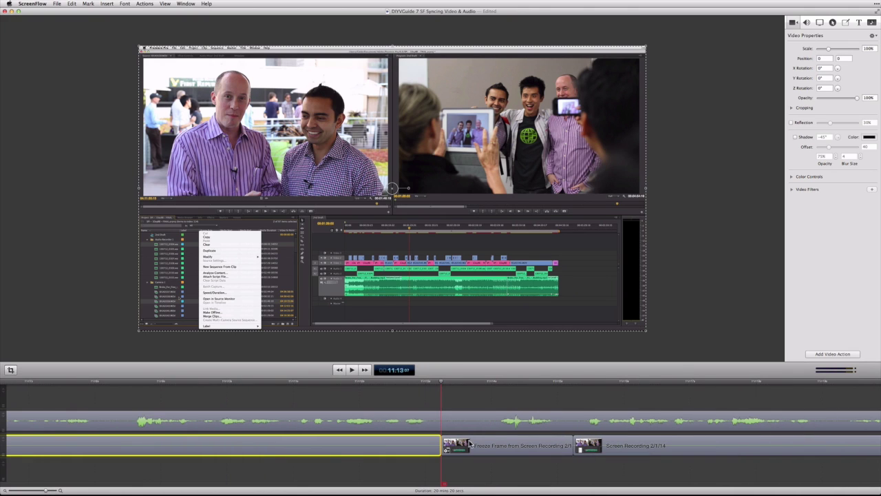
pyautogui.moveTo(490, 448); pyautogui.dragTo(491, 401)
pyautogui.moveTo(649, 451); pyautogui.dragTo(519, 439)
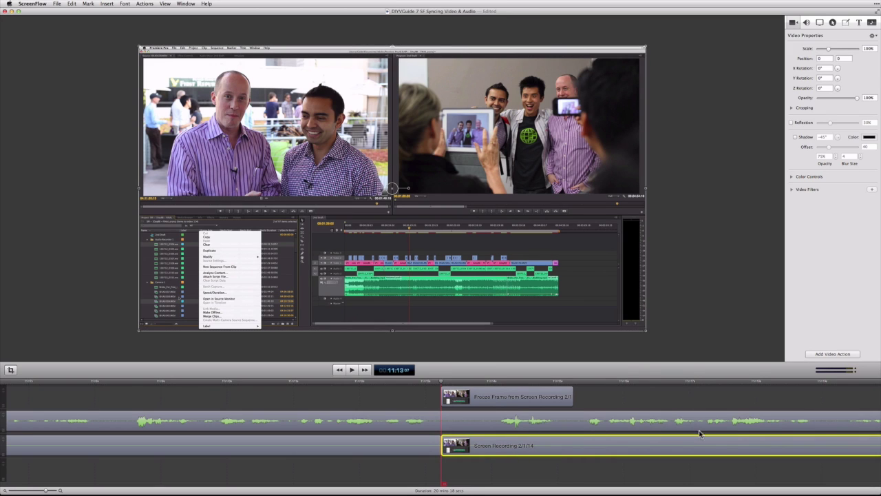
# Extend the end of the freeze frame clip to a length of about 3.5 seconds.
pyautogui.click(503, 402)
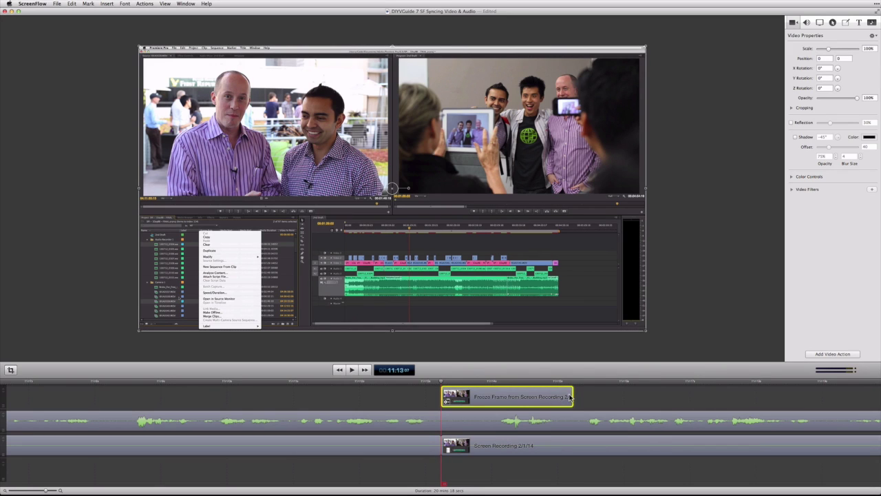
pyautogui.moveTo(572, 394); pyautogui.dragTo(672, 395)
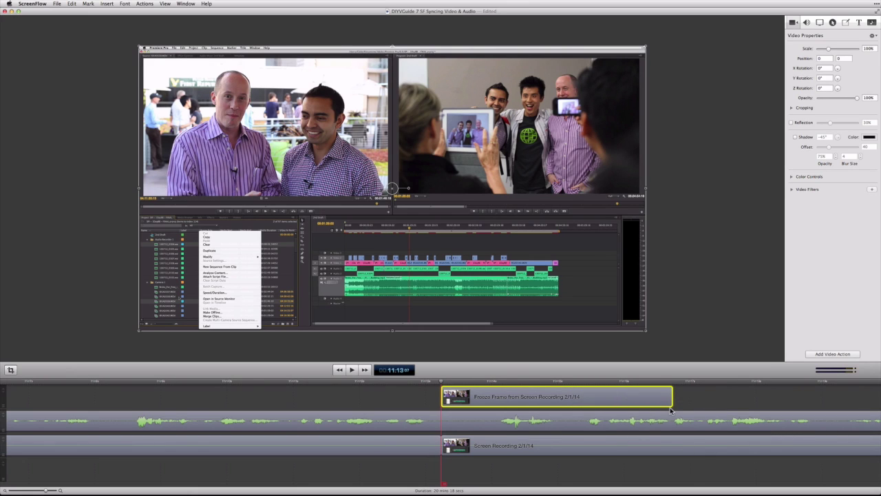
# Look through the transition and caption commands available for editing the freeze frame clip.
pyautogui.click(72, 4)
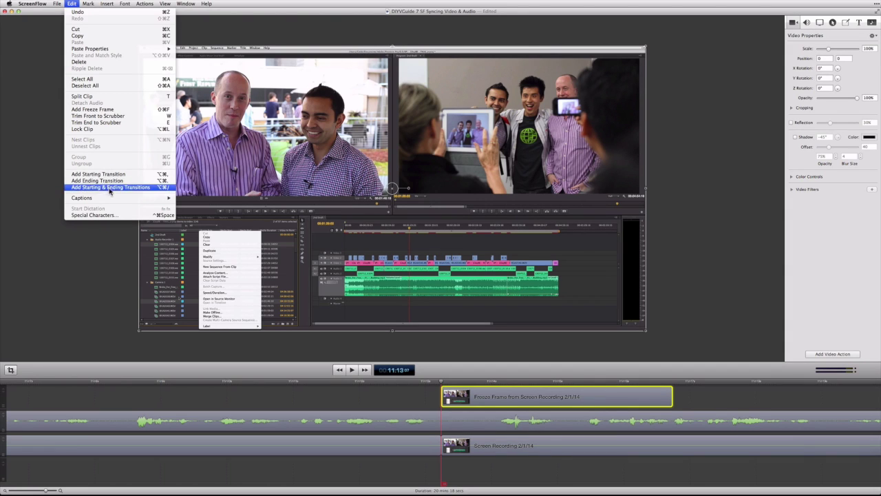
pyautogui.moveTo(111, 197)
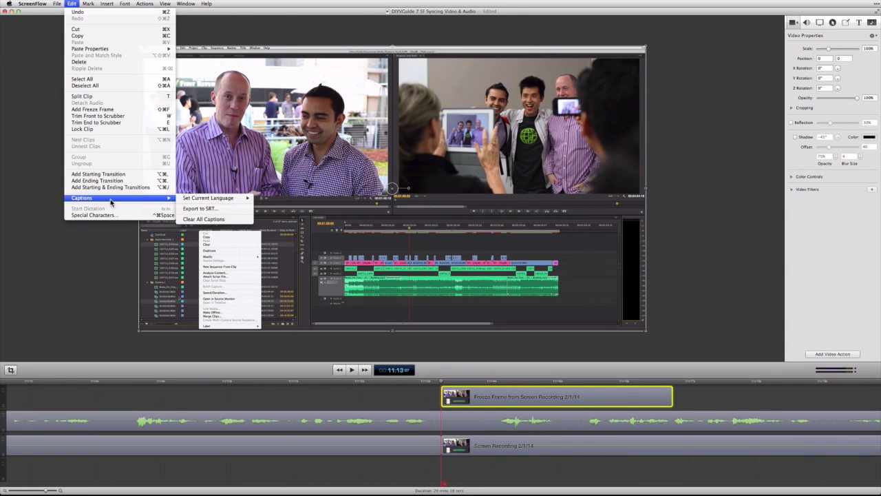
pyautogui.moveTo(235, 199)
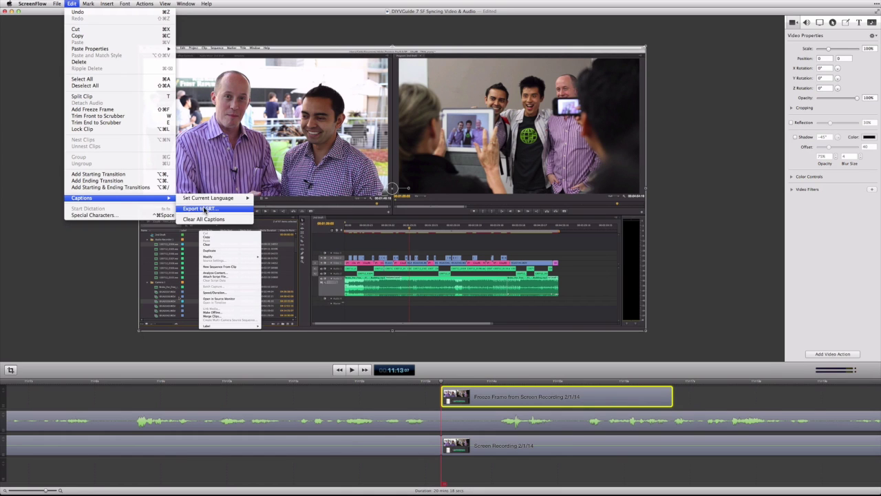